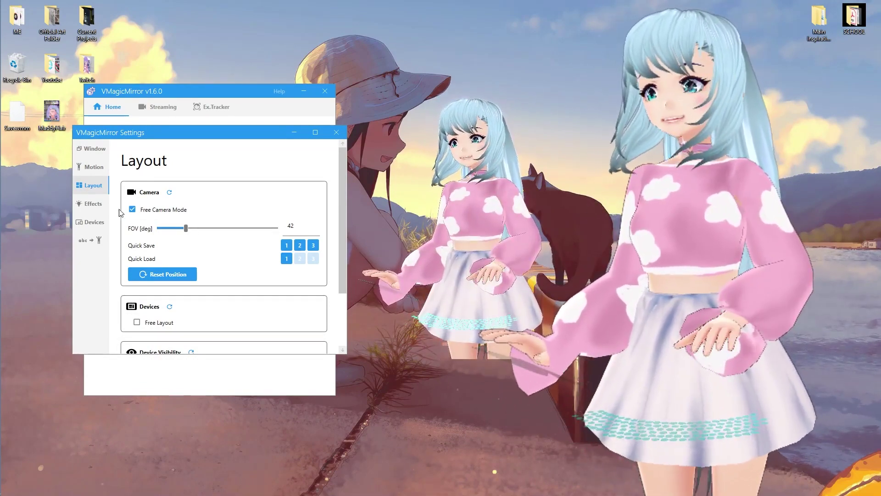
Step: Close the Settings window, leaving only the main window on its Home tab
double_click(135, 212)
click(482, 211)
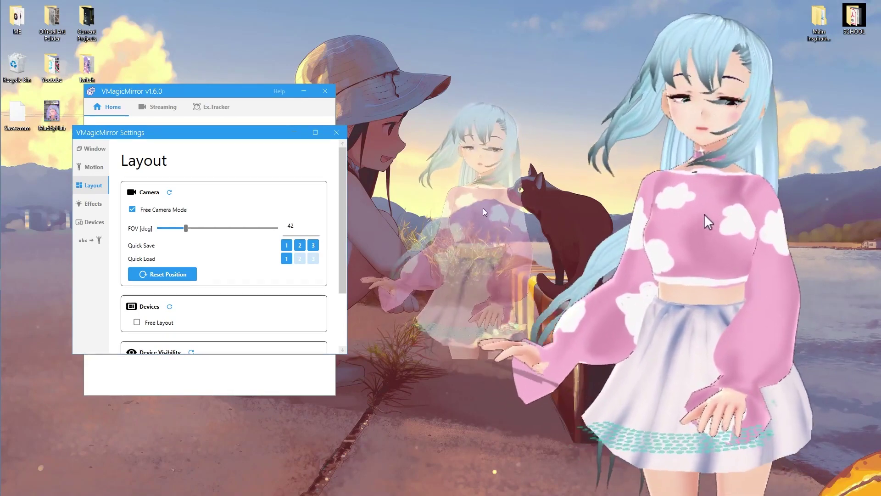
Step: Reopen Settings from the Home tab on the Word to Motion (abc→figure) page
key(alt+F4)
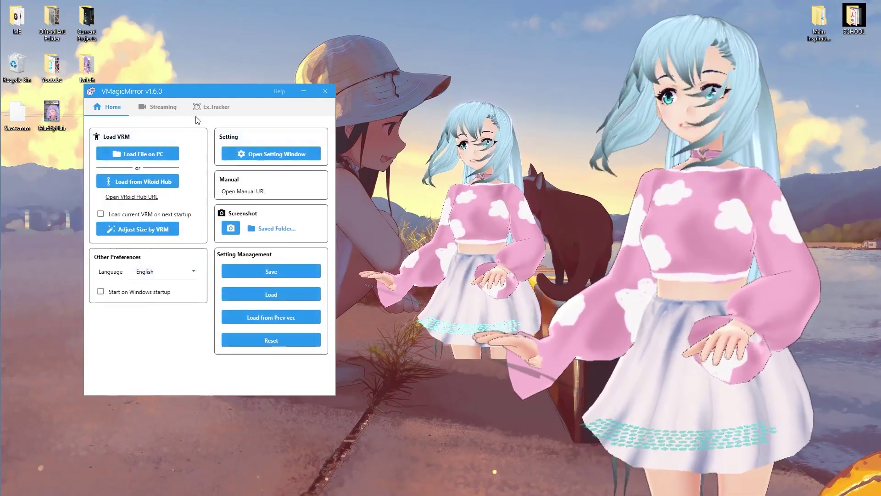
click(157, 107)
click(113, 106)
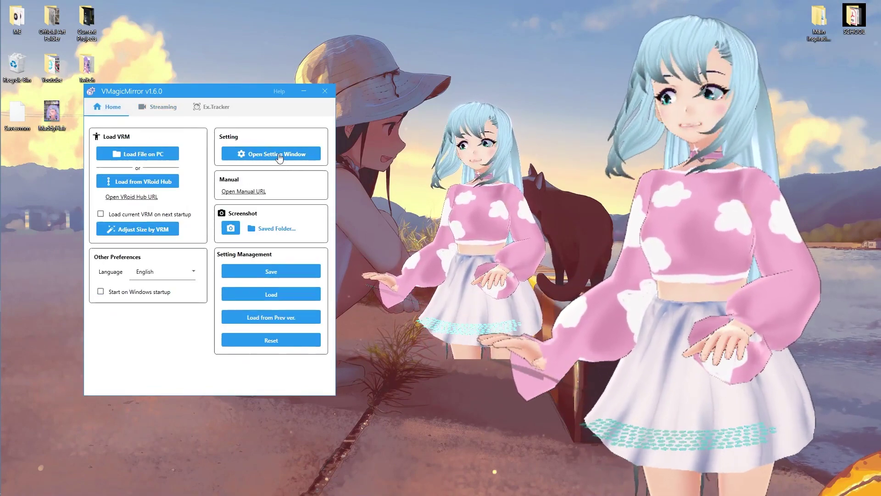
click(274, 156)
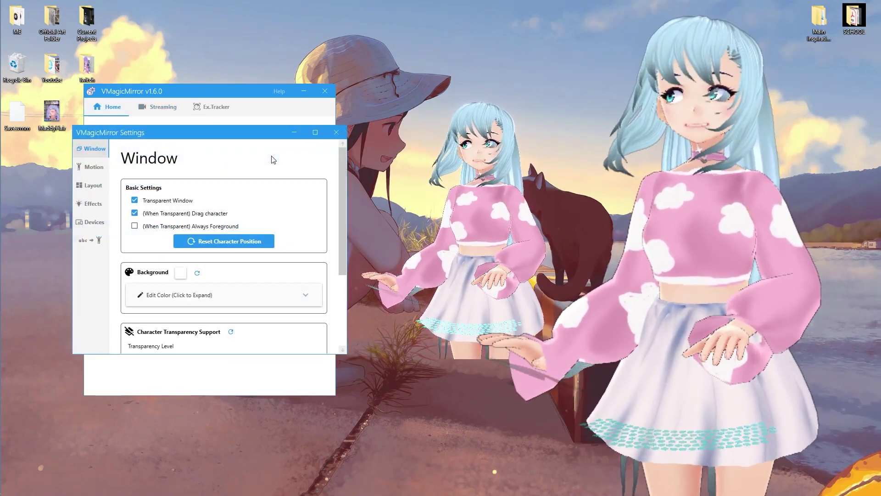
click(84, 244)
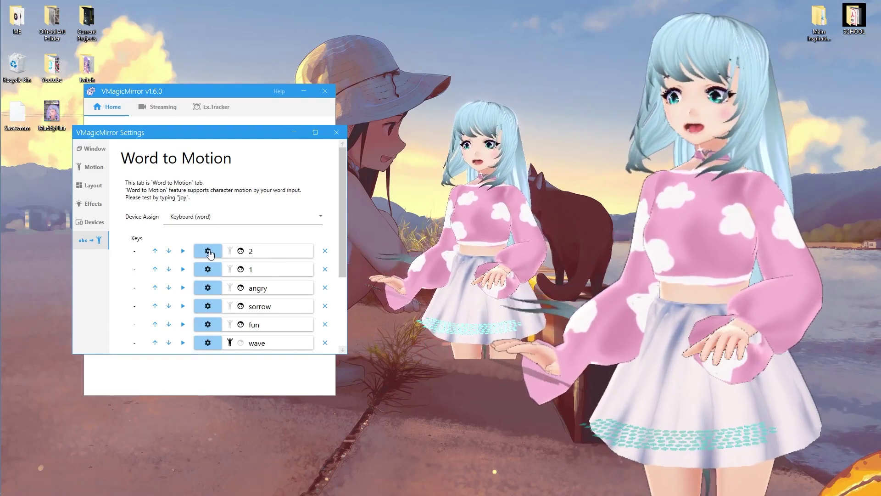
Step: Set the Word to Motion Device Assign to Keyboard (num 0-8)
click(197, 217)
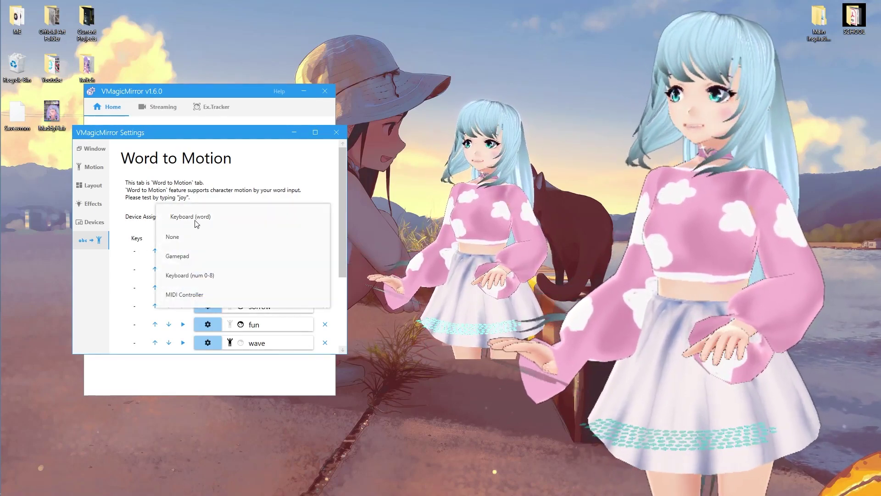
click(197, 217)
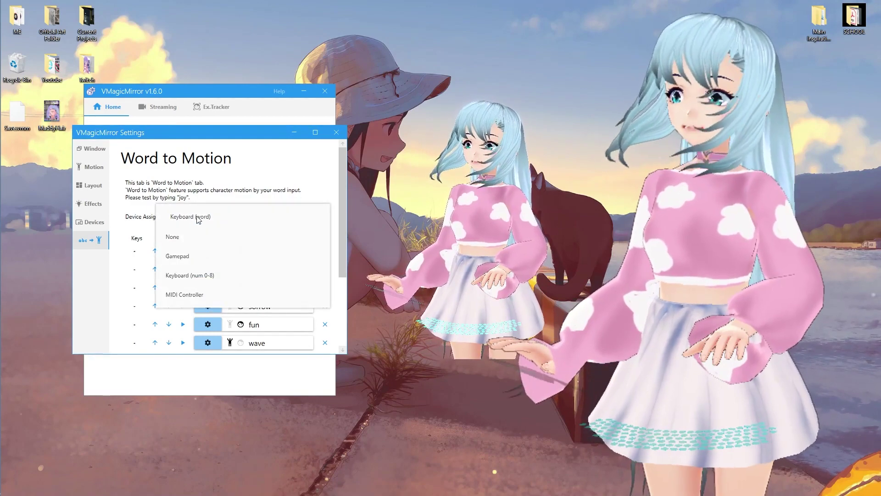
click(198, 219)
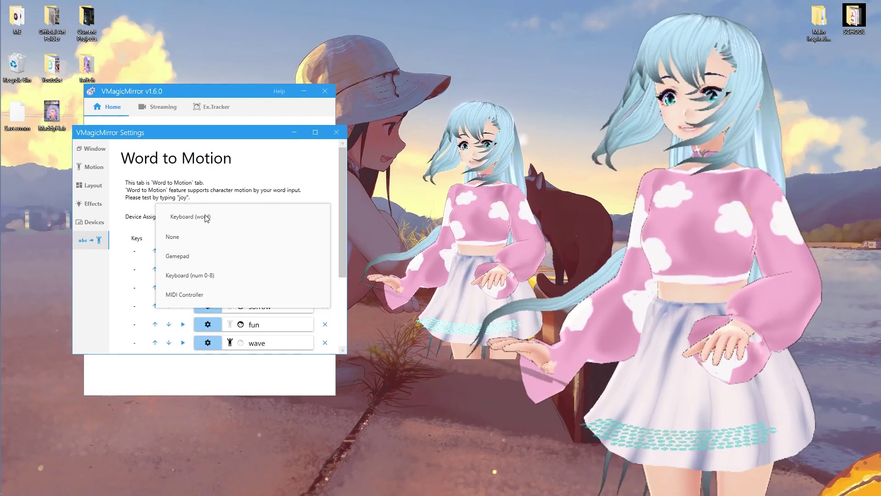
click(204, 218)
click(216, 277)
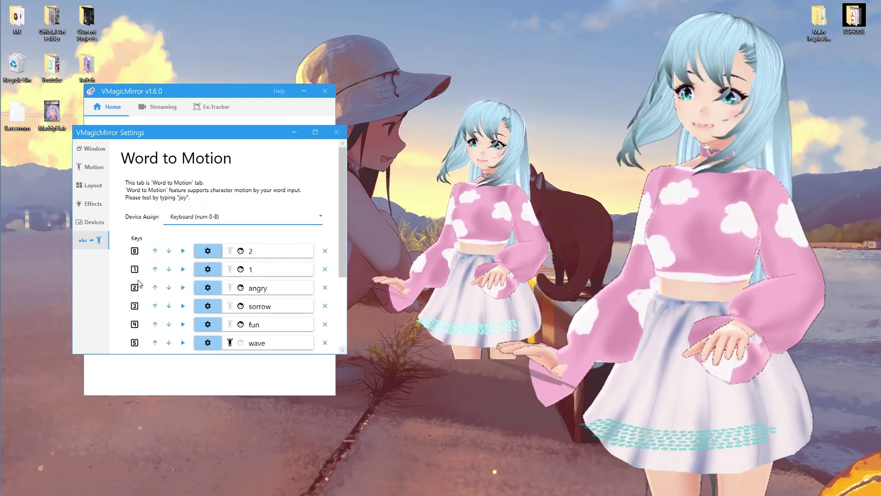
Step: Delete the word entries named '2' and '1' from the list
click(322, 269)
click(325, 250)
click(217, 194)
click(216, 195)
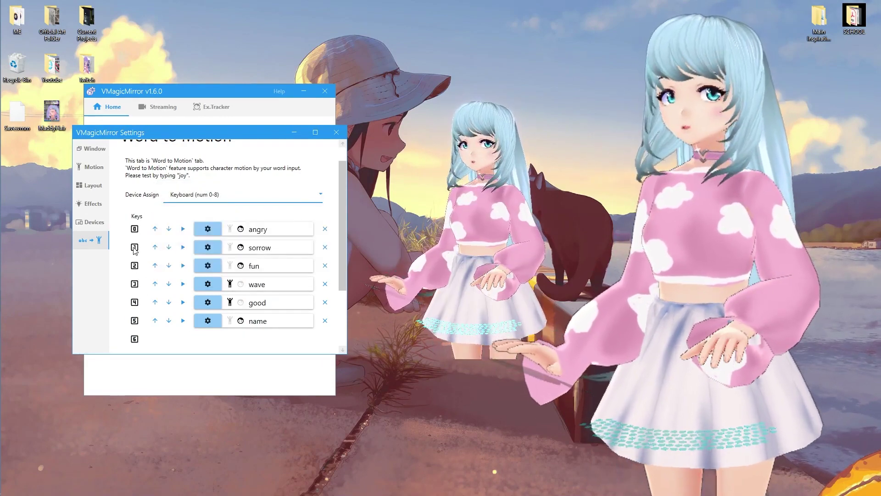
Step: Preview the angry, sorrow, fun, wave, good and name entries using keys 0–5 and play buttons
click(187, 248)
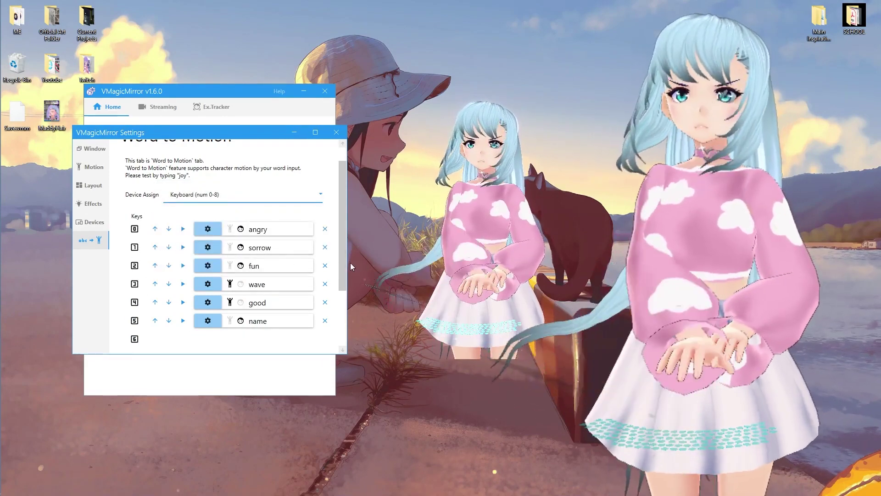
key(0)
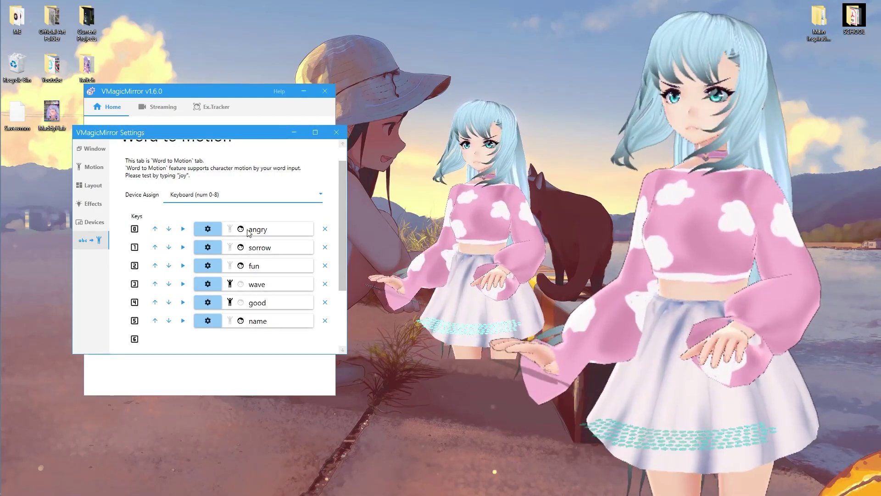
click(182, 246)
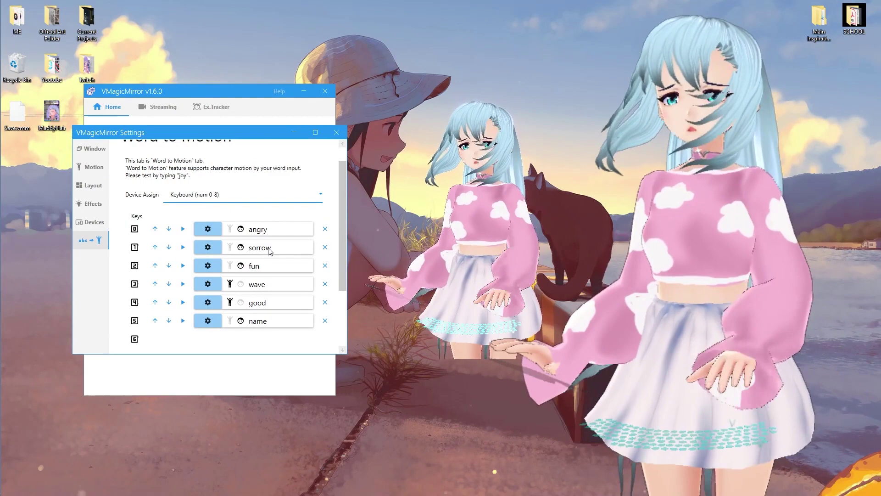
key(2)
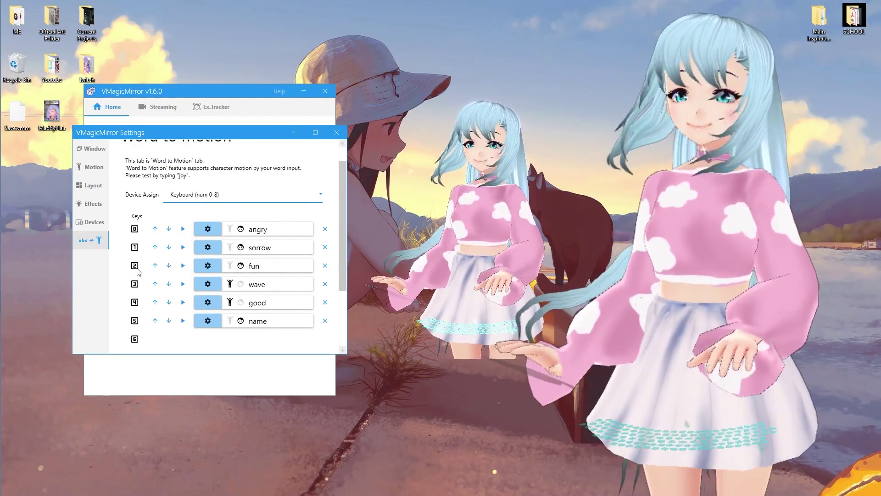
key(3)
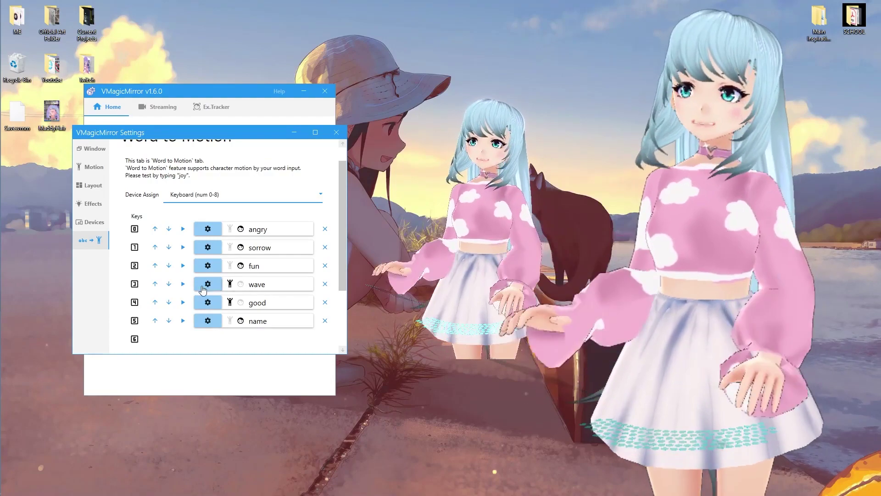
key(4)
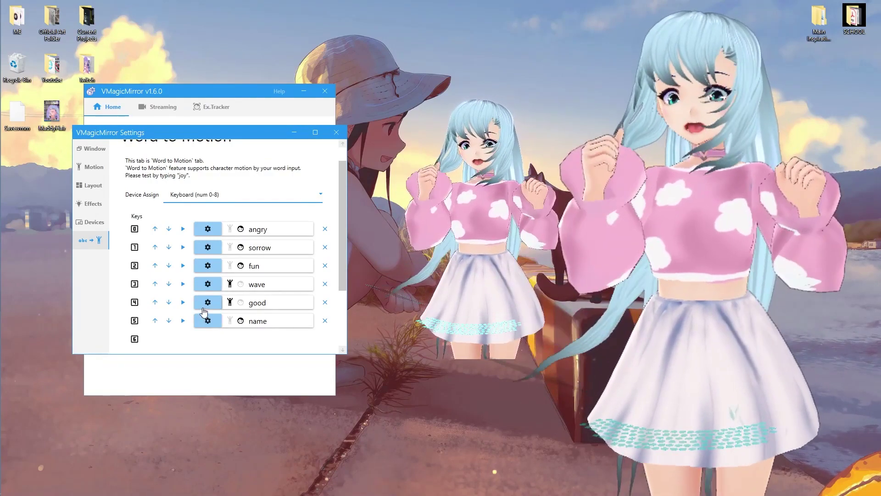
key(5)
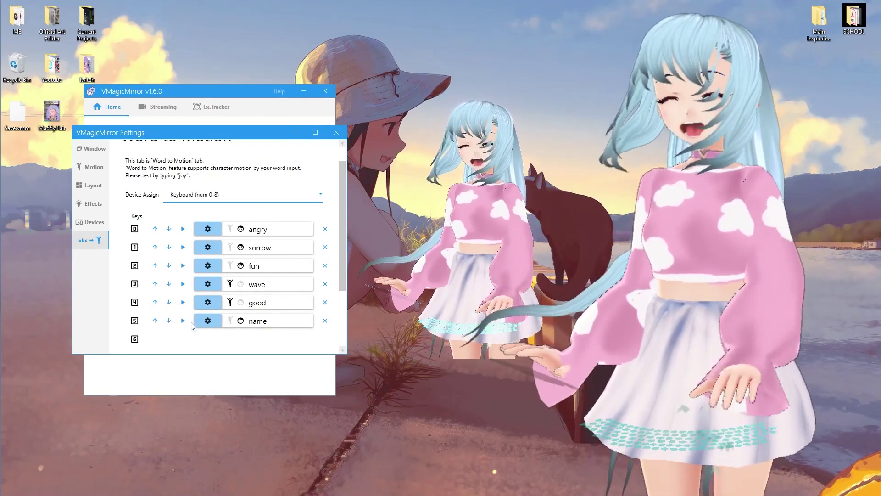
scroll(239, 317, down, 2)
scroll(249, 312, down, 2)
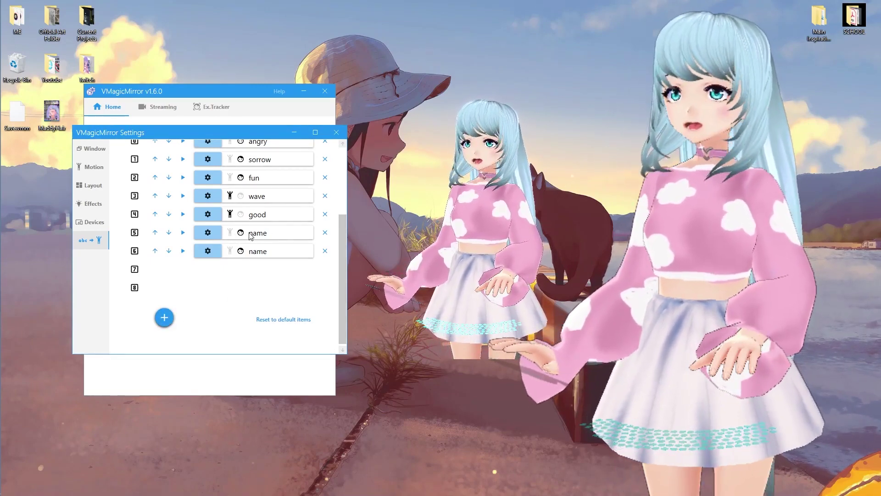
Step: Enable Keep LipSync active on the new key-6 'name' entry and save it
click(208, 232)
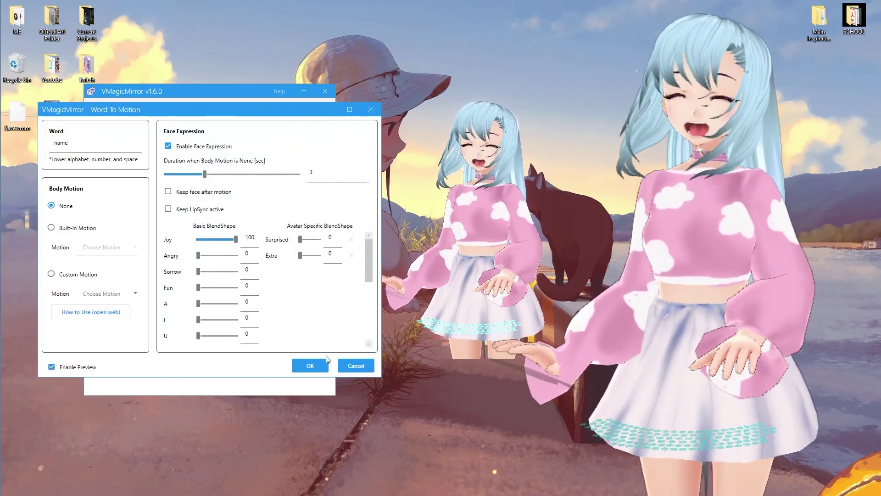
click(324, 363)
click(207, 232)
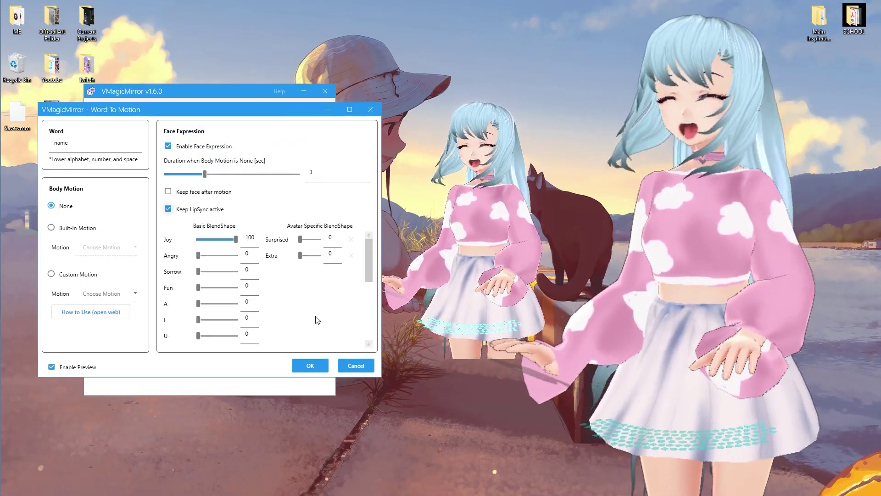
click(361, 368)
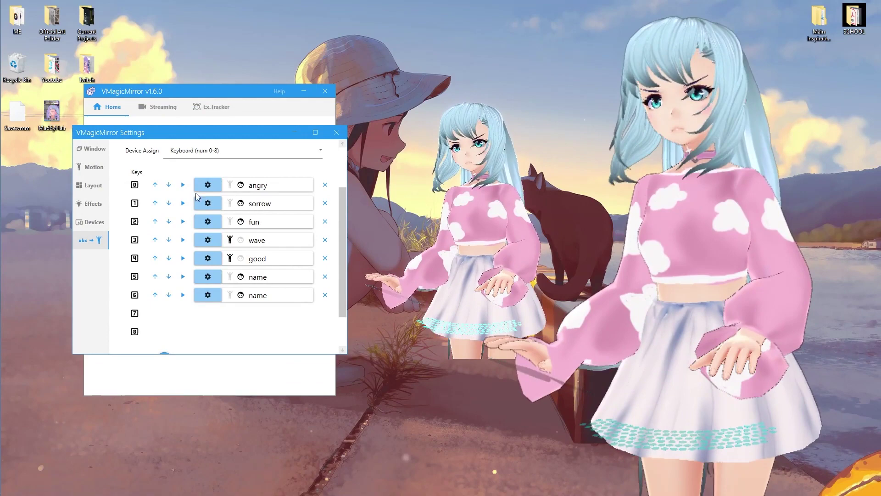
Step: Open the angry entry's settings and lower its Sorrow blend to 21
click(209, 185)
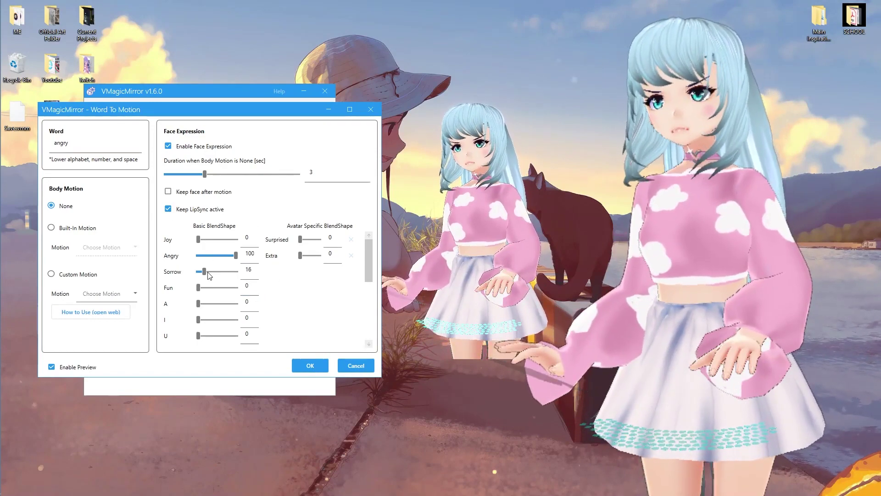
drag(221, 270, 208, 272)
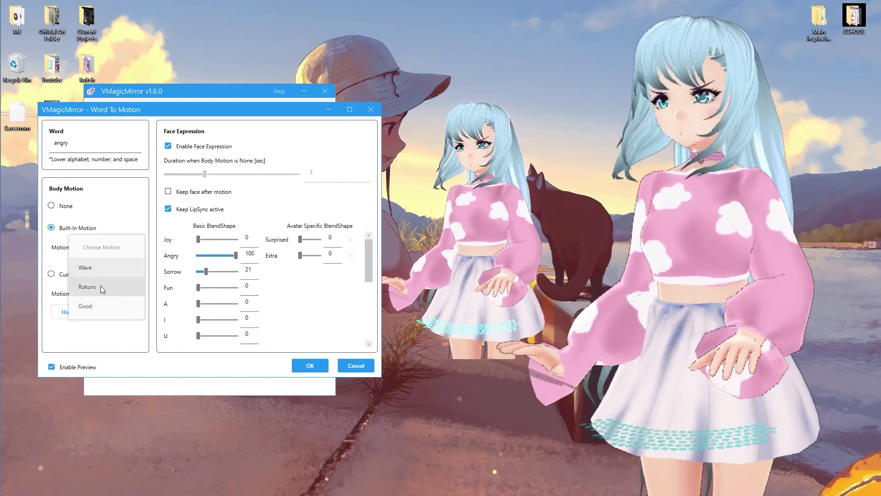
Step: Give the angry entry a built-in body motion, then switch to a different built-in motion and save
click(101, 271)
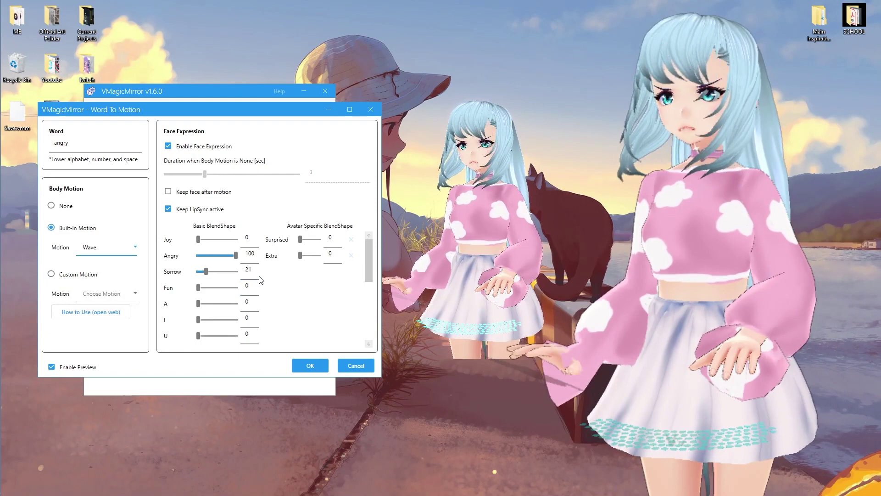
key(Return)
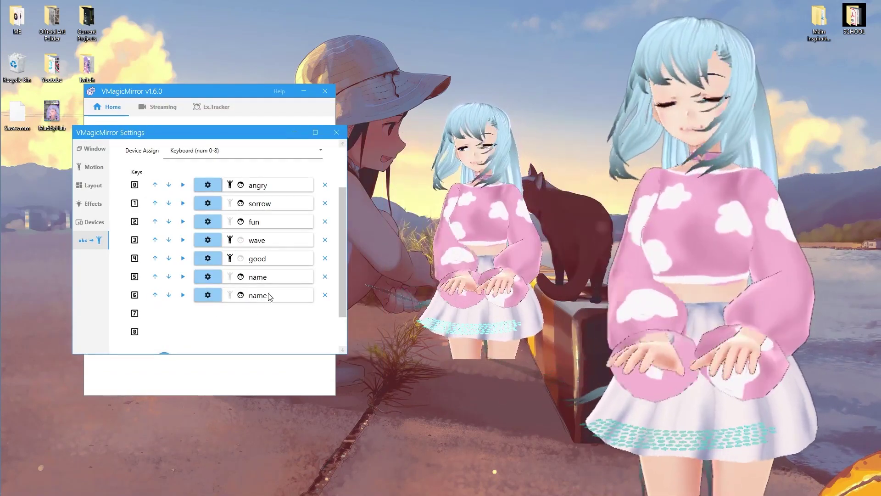
click(207, 295)
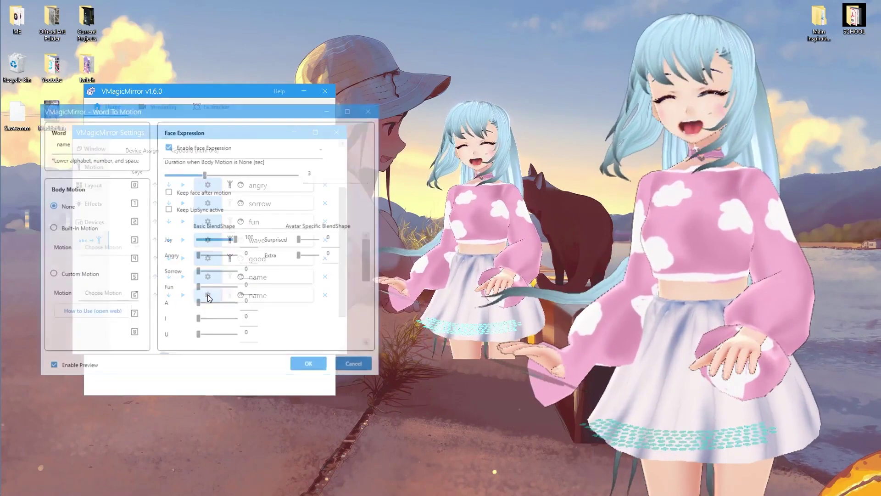
key(Escape)
click(207, 183)
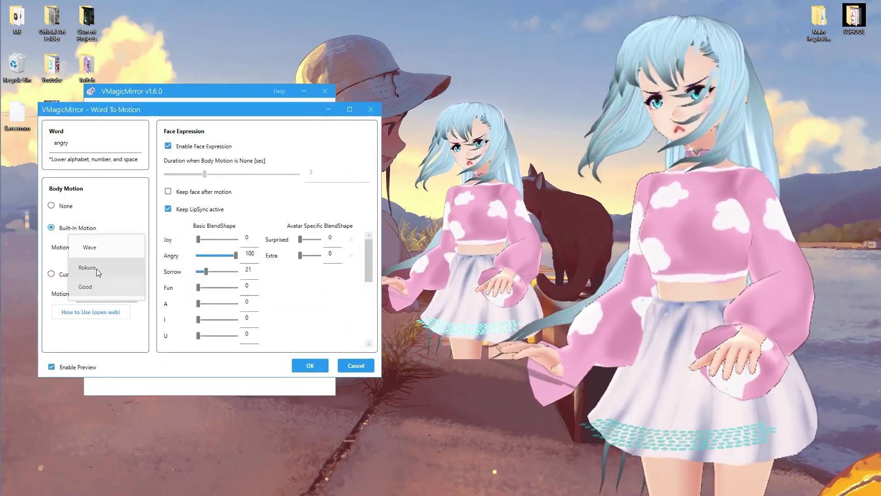
click(97, 270)
click(308, 365)
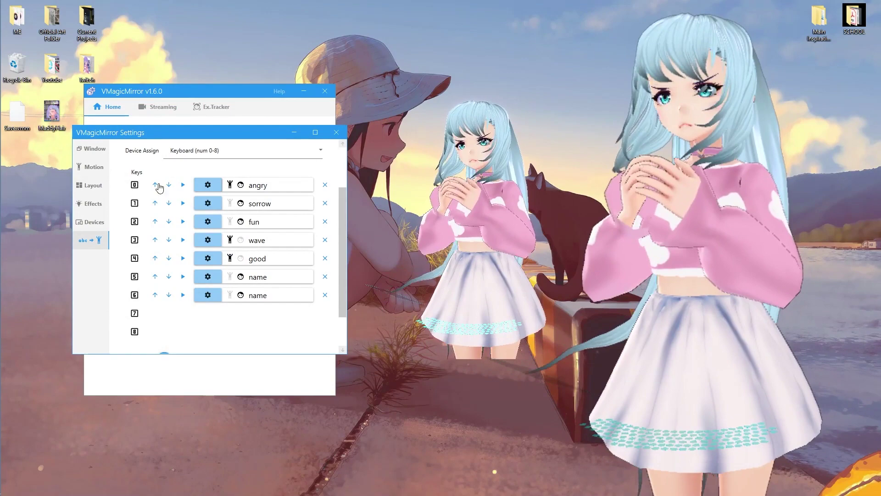
Step: Add a new word item on key 7 with raised Angry, mouth A 50 and Joy 0
scroll(222, 304, down, 2)
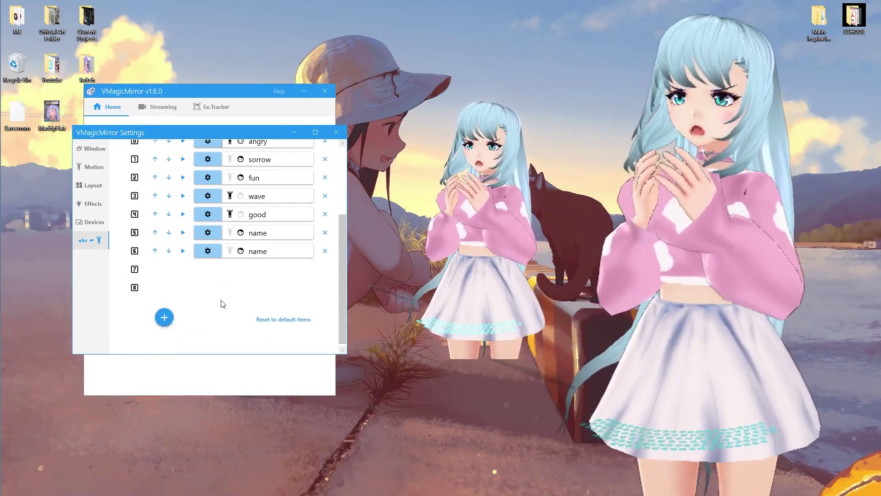
click(165, 317)
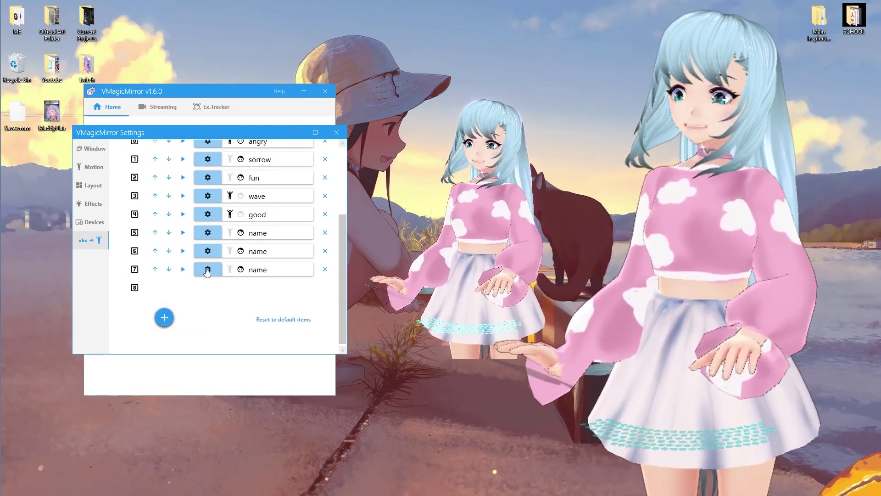
click(208, 269)
drag(198, 255, 218, 256)
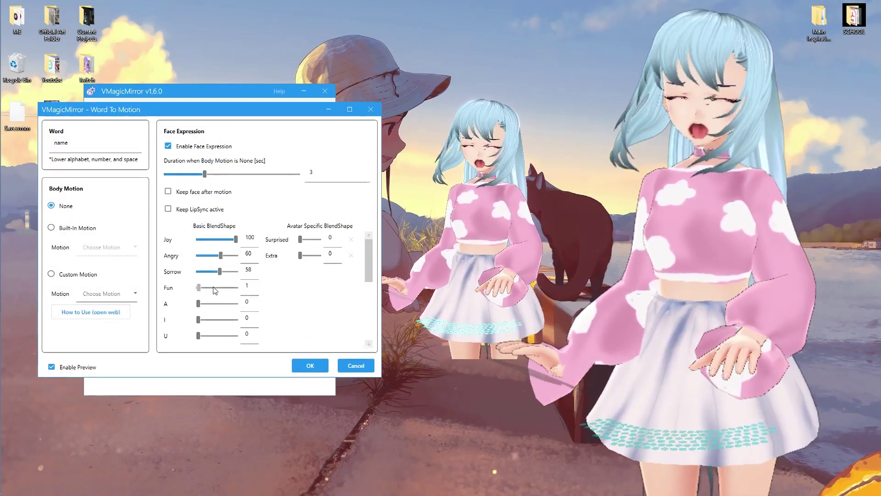
drag(204, 306, 218, 303)
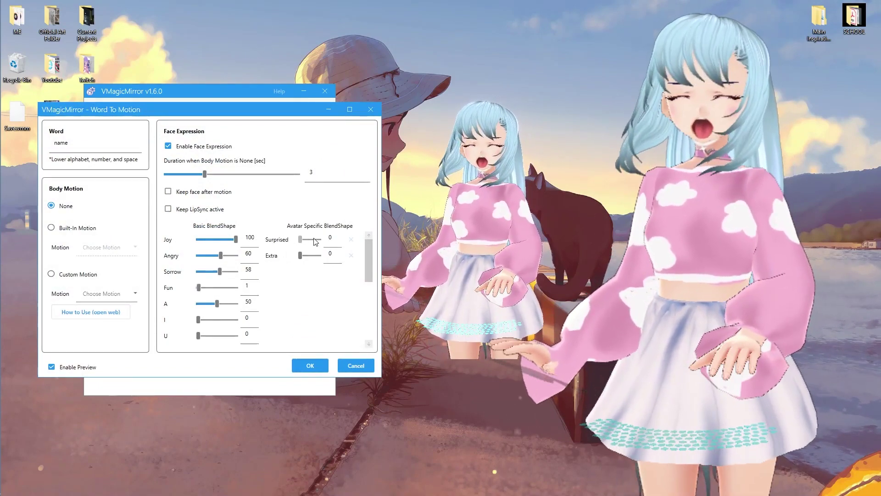
drag(236, 239, 198, 243)
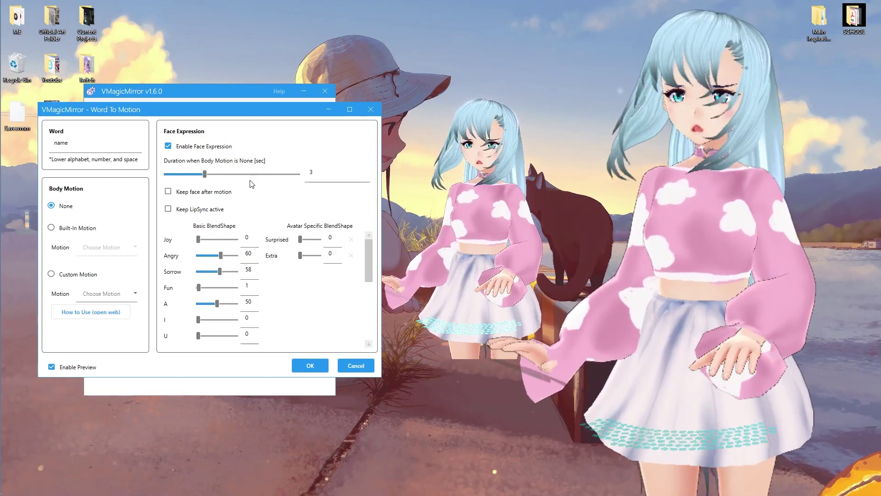
Step: Enter 'confused' as the new item's word and save it
click(74, 139)
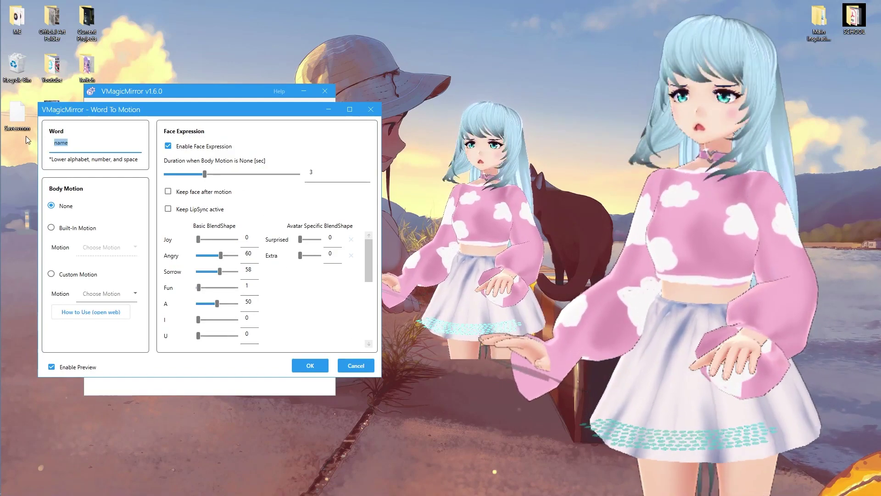
text(confused)
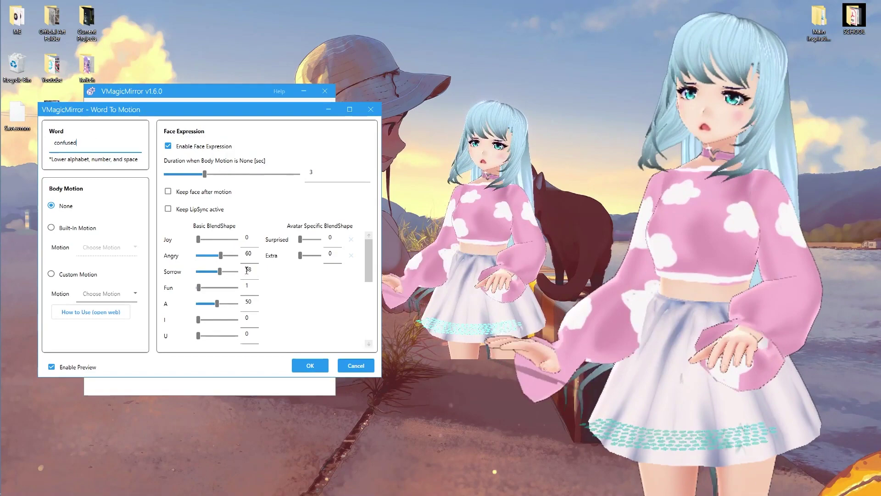
key(Return)
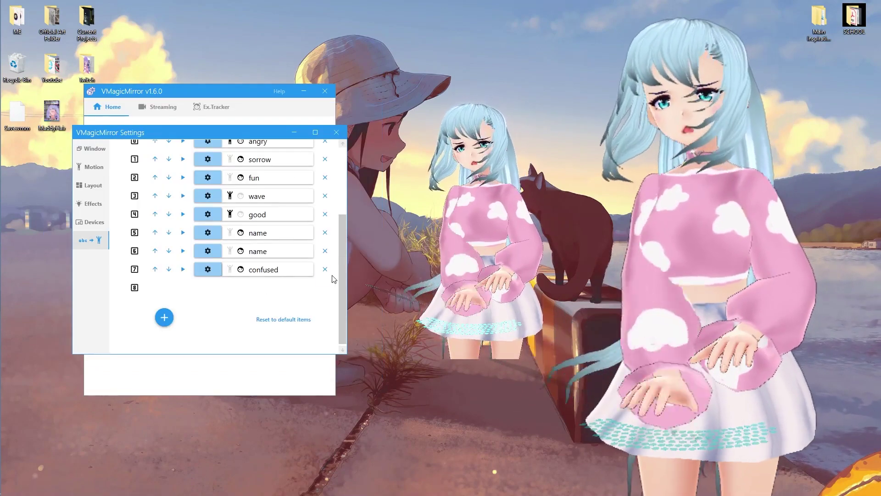
click(207, 271)
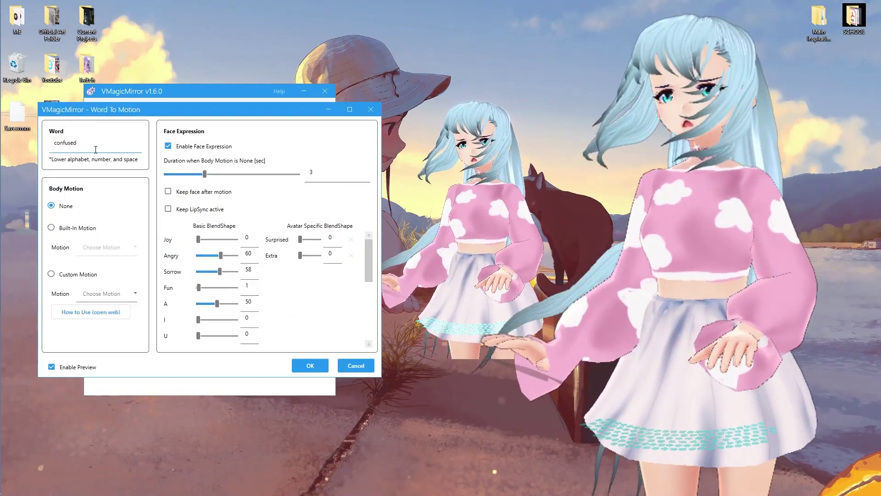
Step: Close the confused item's settings and switch Device Assign to Keyboard (word)
key(Return)
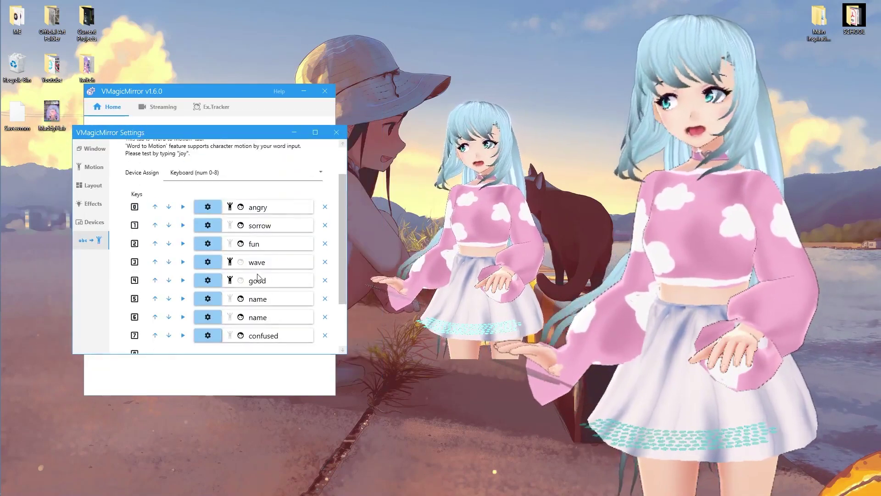
scroll(259, 275, down, 3)
scroll(194, 196, up, 3)
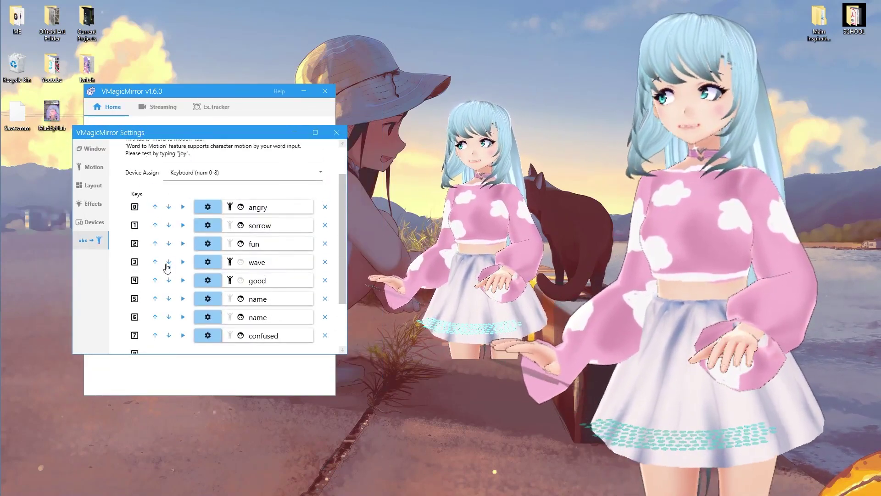
scroll(166, 268, down, 3)
scroll(174, 266, up, 3)
scroll(184, 239, up, 2)
click(218, 216)
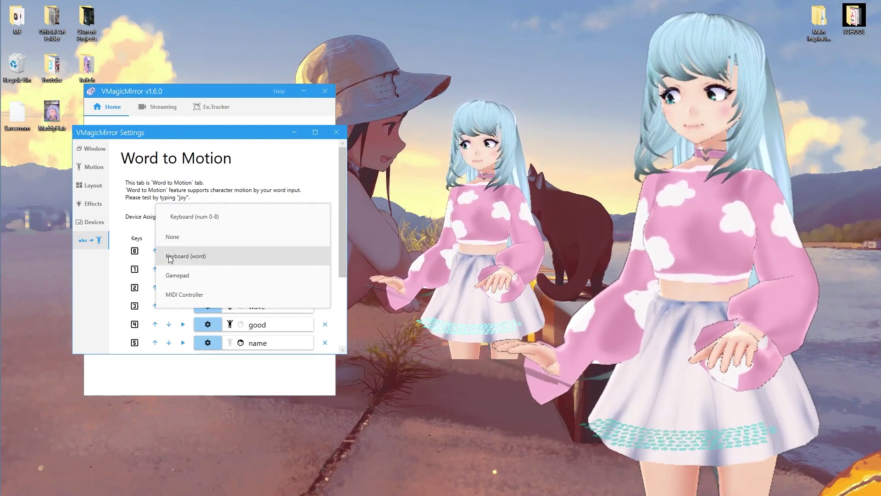
click(204, 256)
Step: Rename the angry item's word to '1' and save it
click(207, 250)
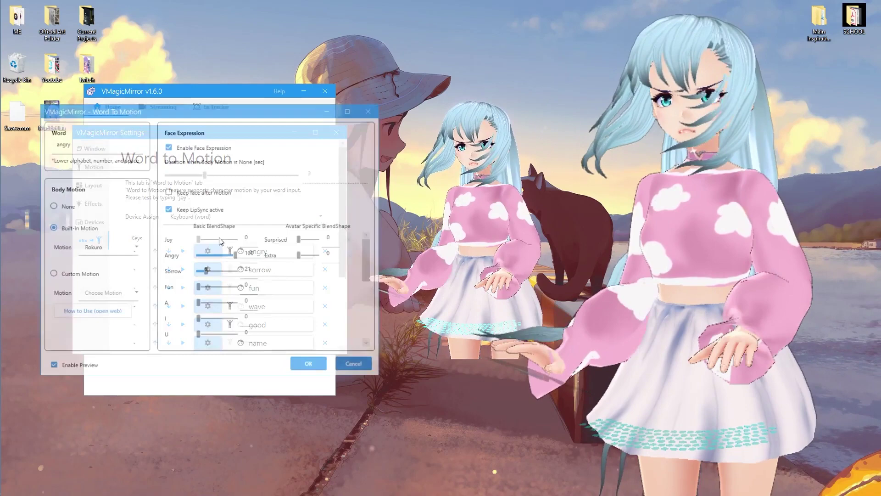
text(1)
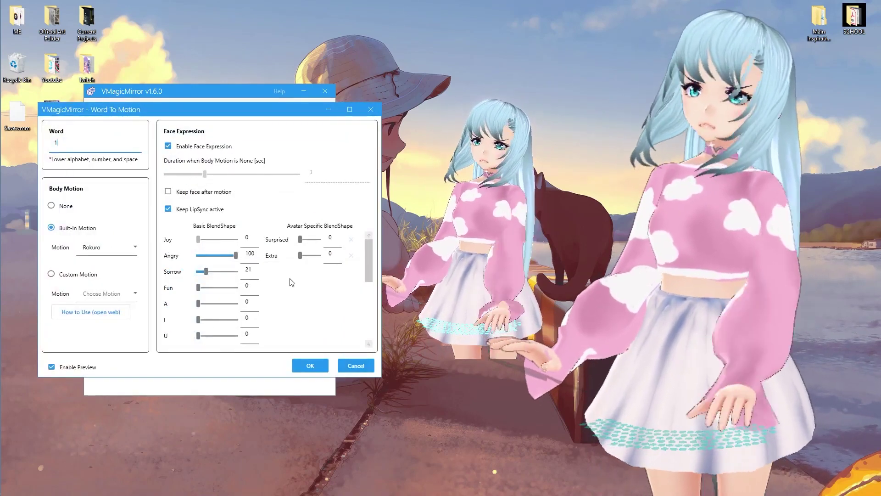
click(311, 366)
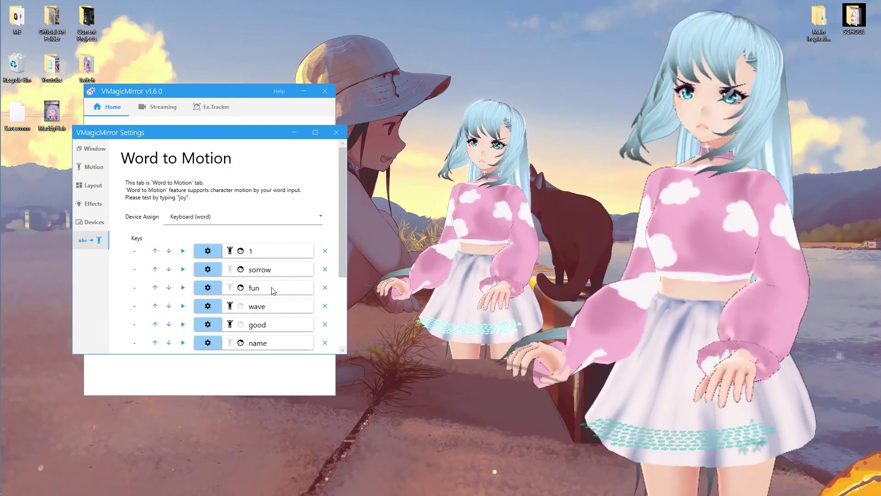
scroll(276, 299, down, 4)
scroll(271, 314, up, 2)
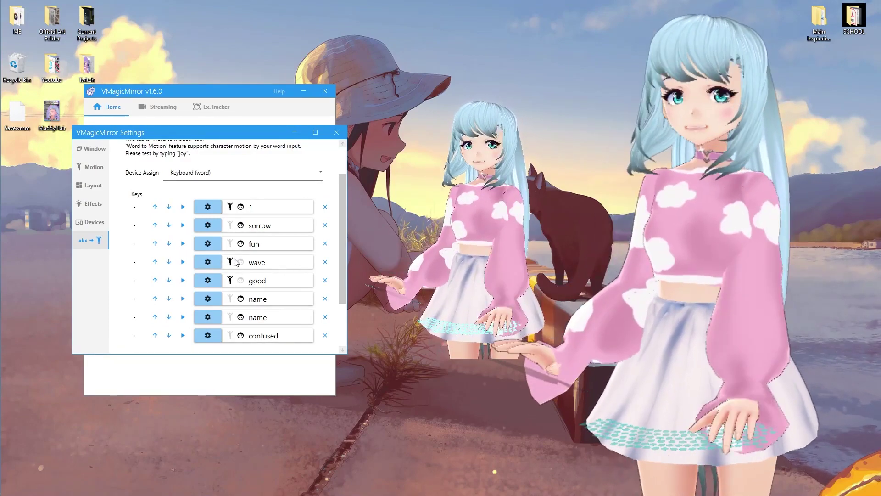
click(92, 222)
click(93, 238)
click(92, 221)
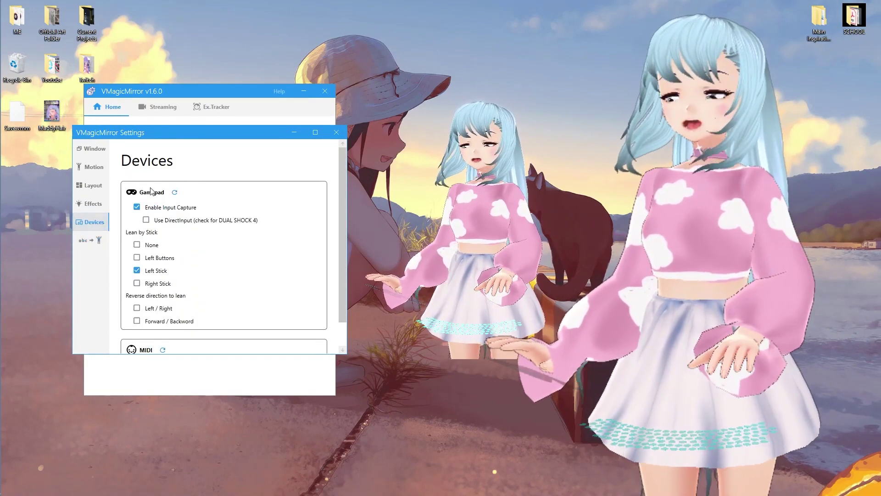
click(92, 239)
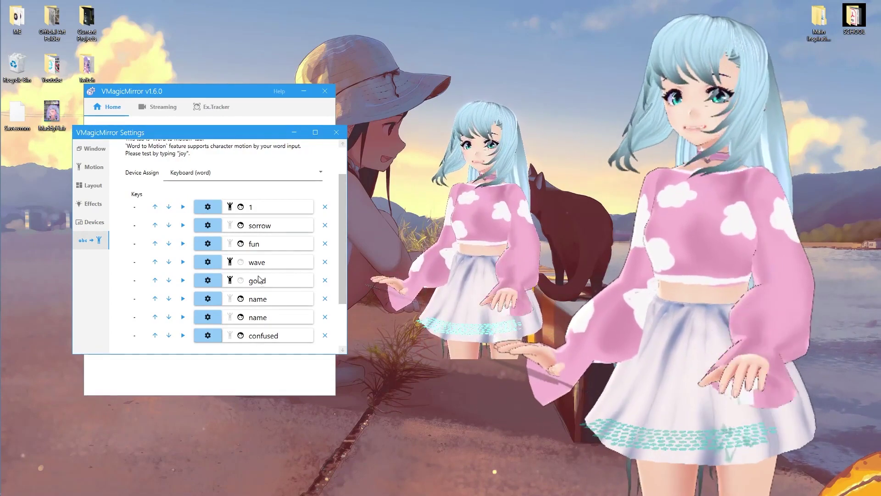
Step: Preview the second name item and the '1' item on the avatar
scroll(257, 293, down, 2)
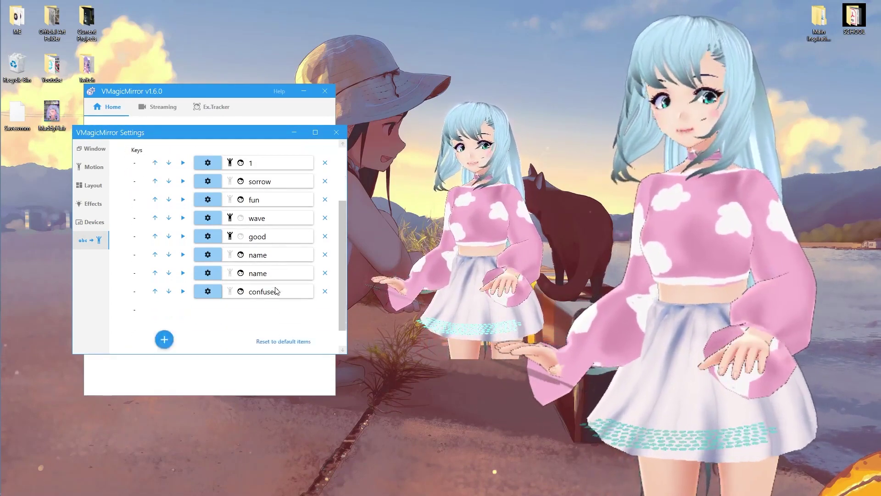
scroll(230, 303, down, 1)
scroll(220, 294, up, 2)
scroll(193, 238, up, 1)
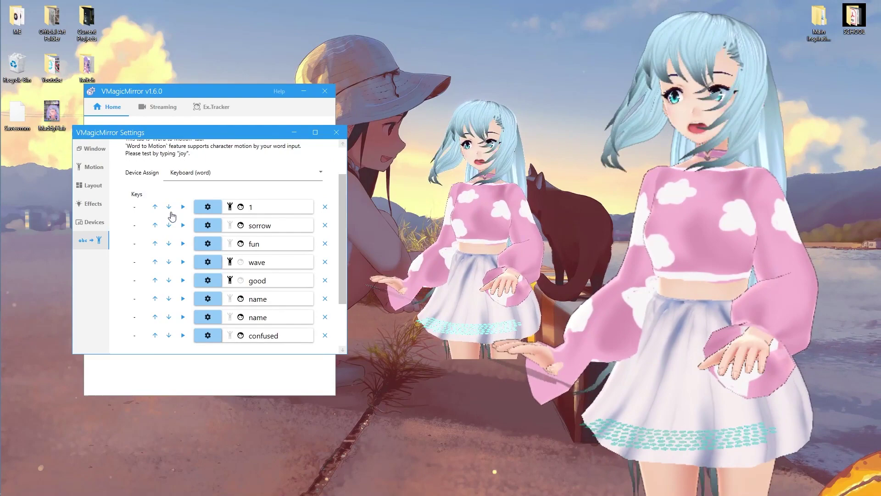
scroll(201, 250, down, 3)
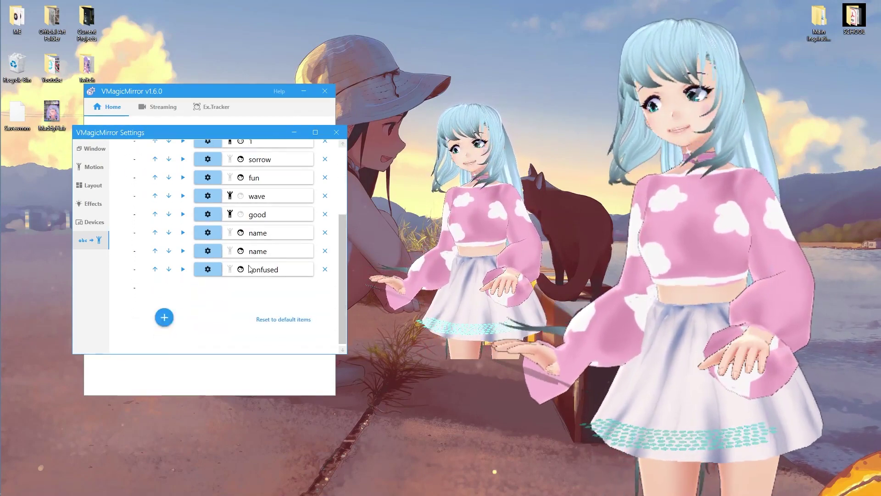
scroll(255, 275, up, 3)
scroll(184, 268, down, 3)
click(182, 248)
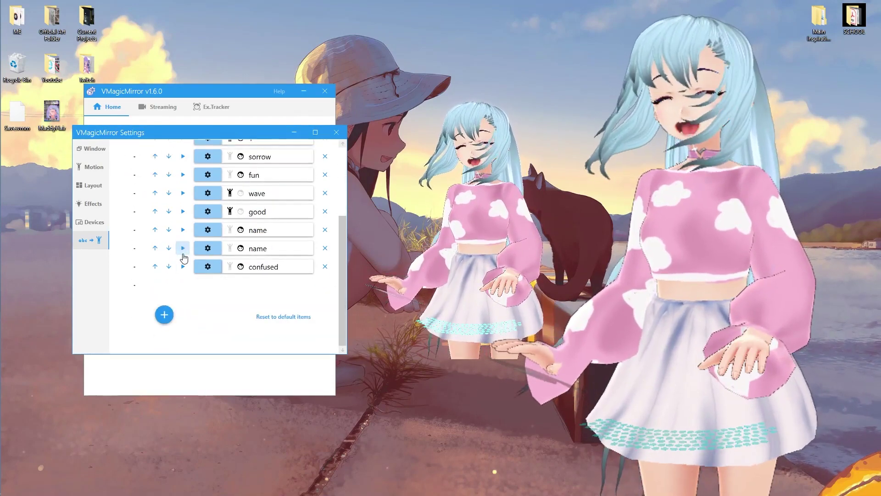
scroll(185, 266, up, 1)
scroll(182, 256, up, 1)
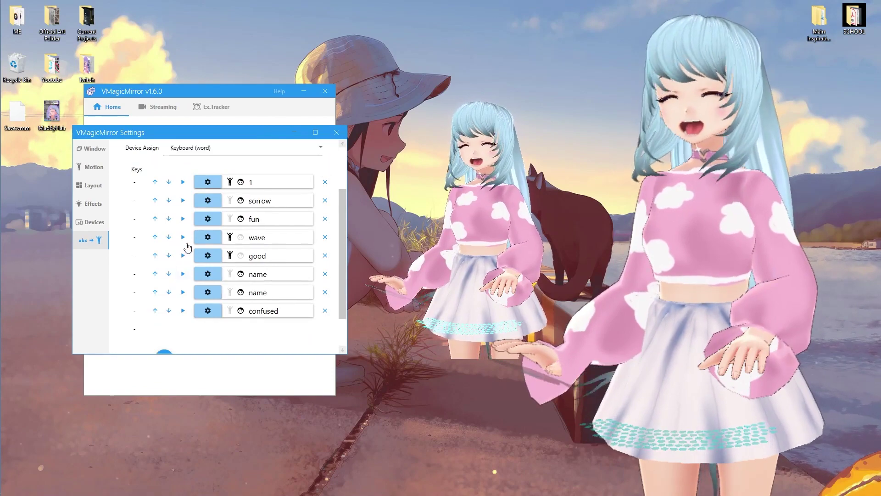
click(182, 181)
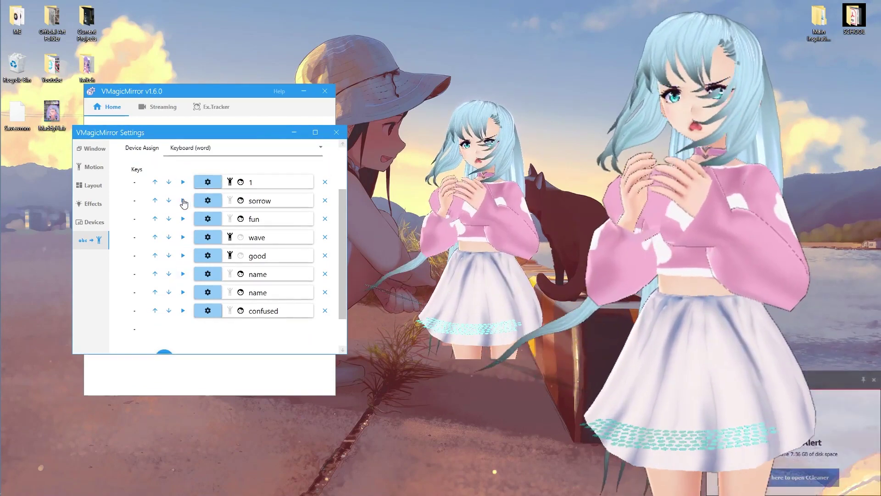
Step: Turn on Keep LipSync active for the sorrow item, save, and preview it
click(207, 200)
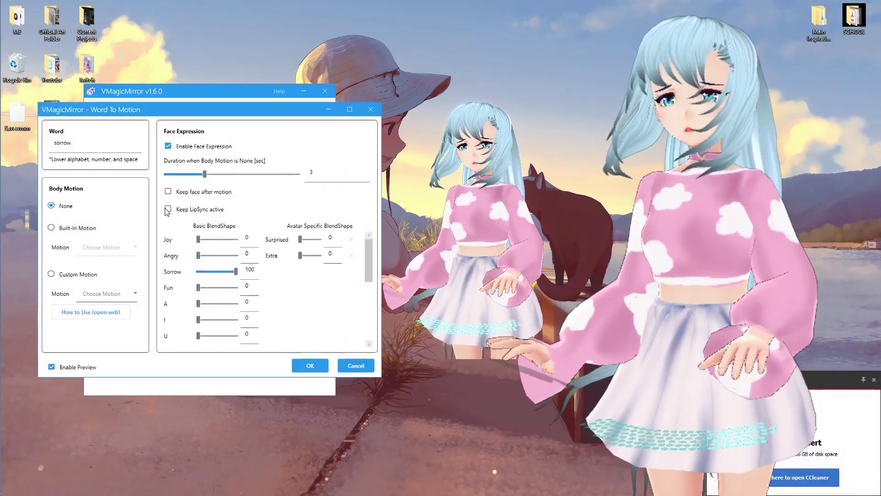
click(168, 209)
click(310, 366)
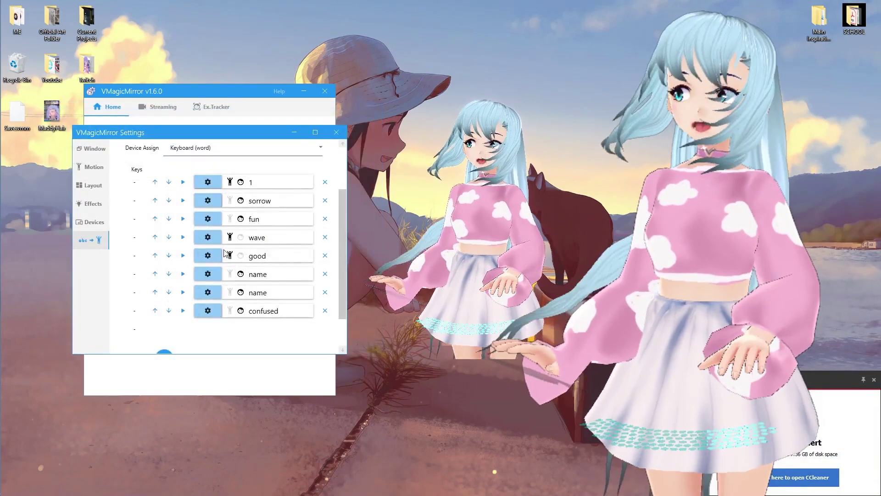
click(183, 201)
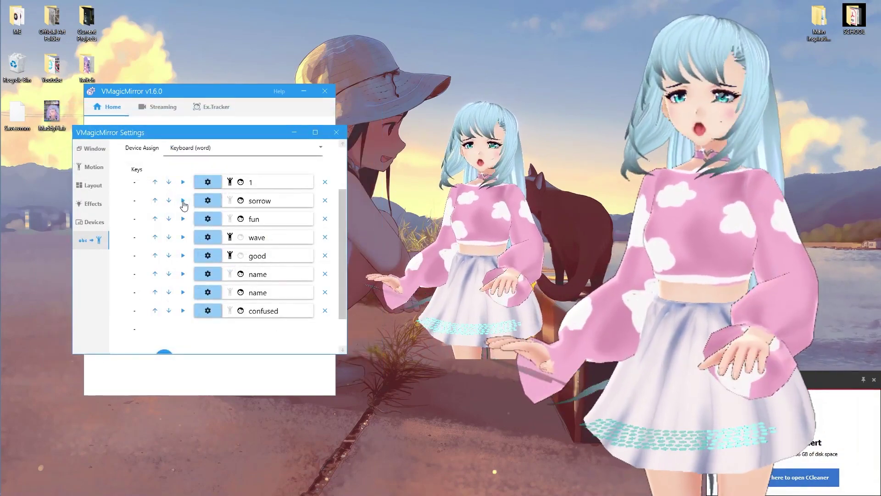
scroll(265, 276, up, 2)
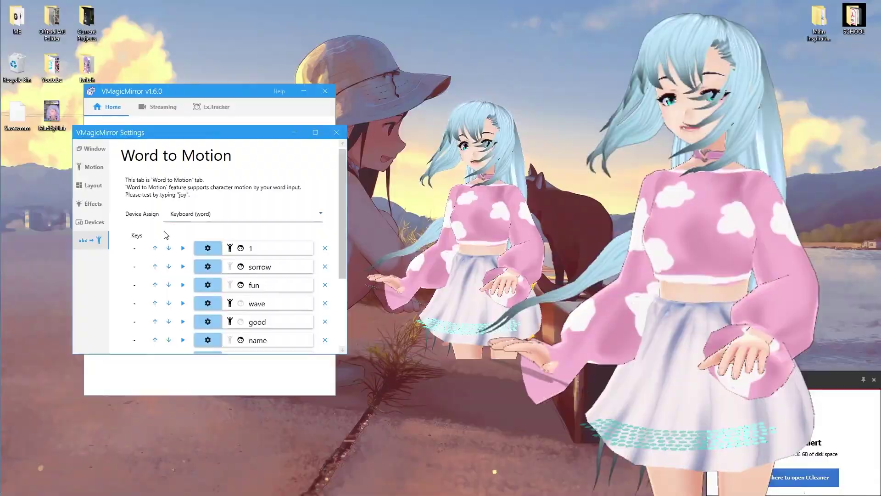